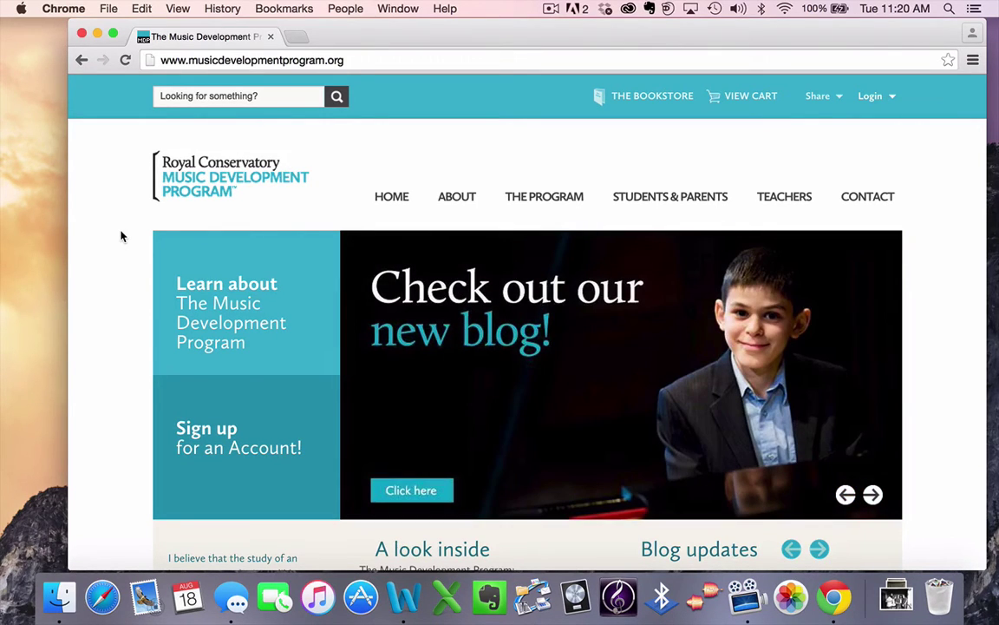
Step: Log in with the saved account e-mail and the account password to reach the profile page
click(875, 97)
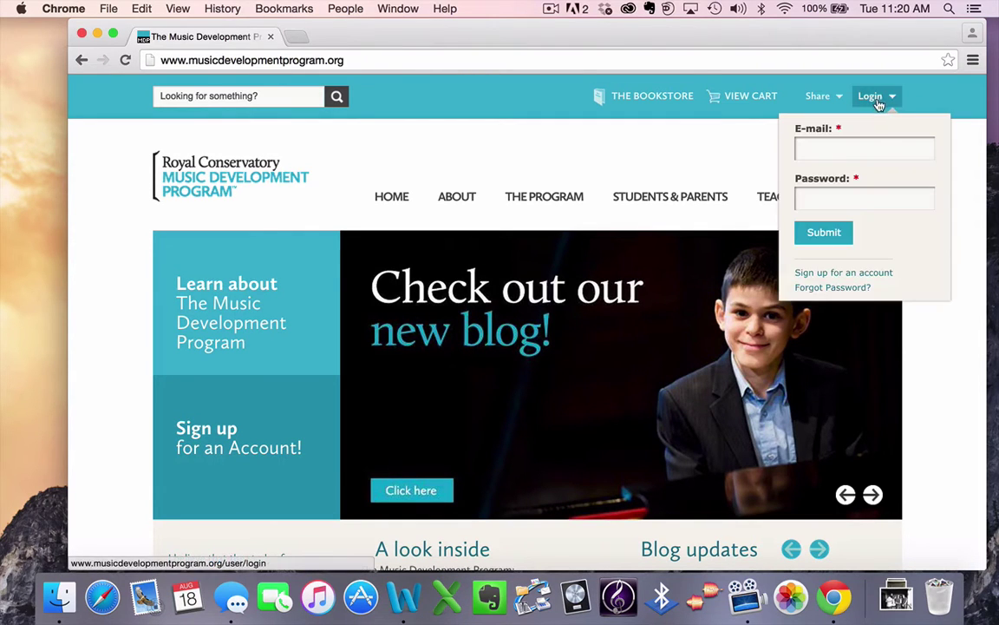
click(850, 151)
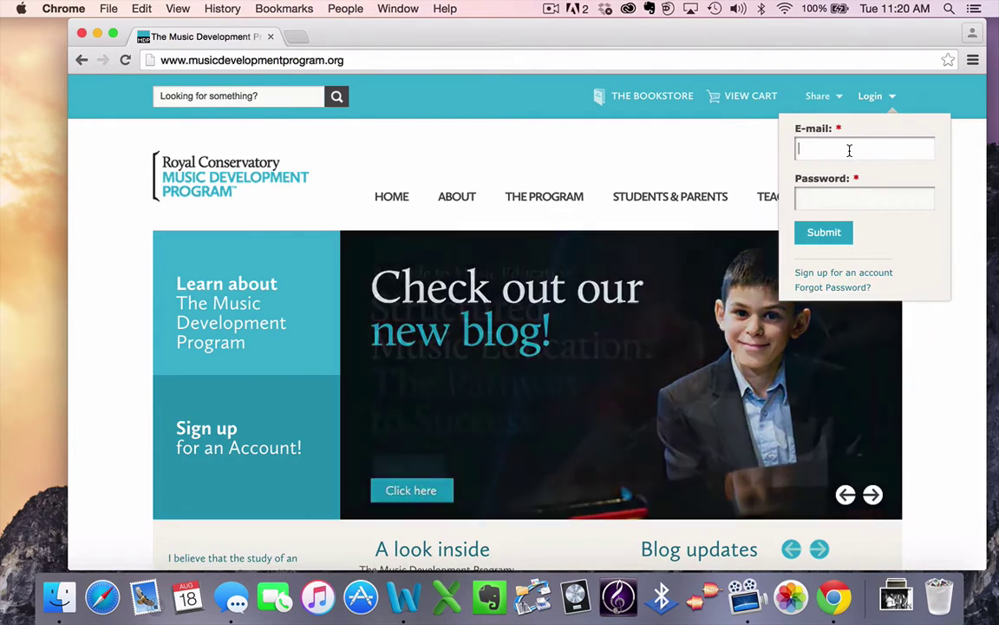
text(j.r)
key(Down)
key(Tab)
text(*********)
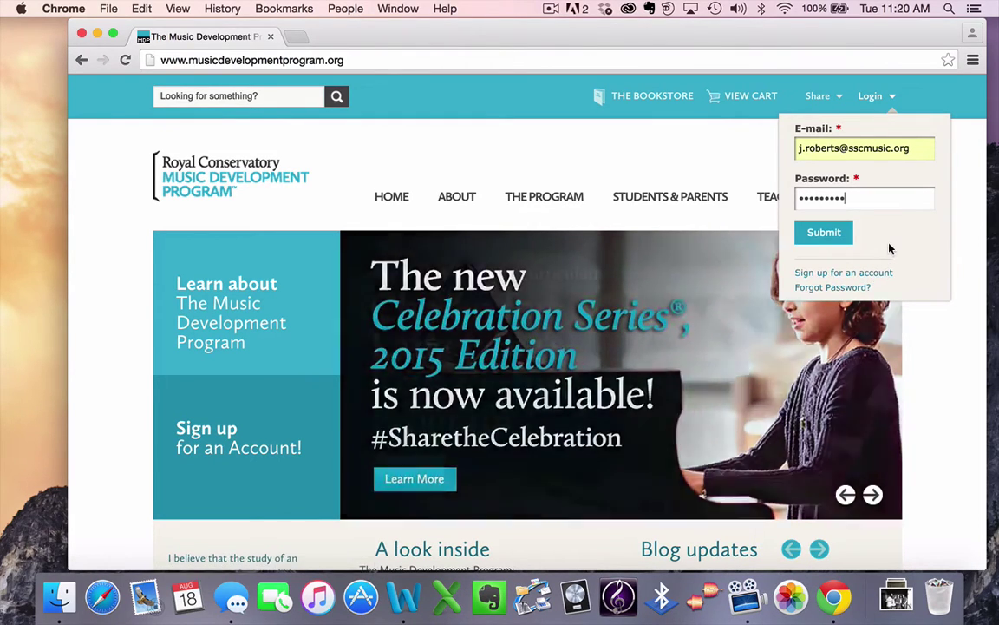
click(835, 242)
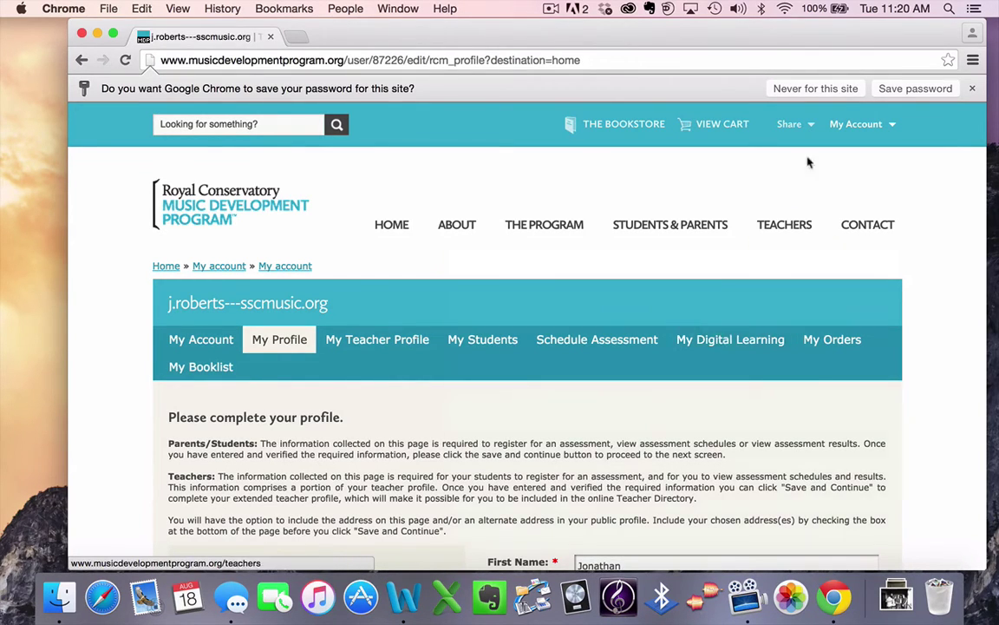
mouse_move(843, 130)
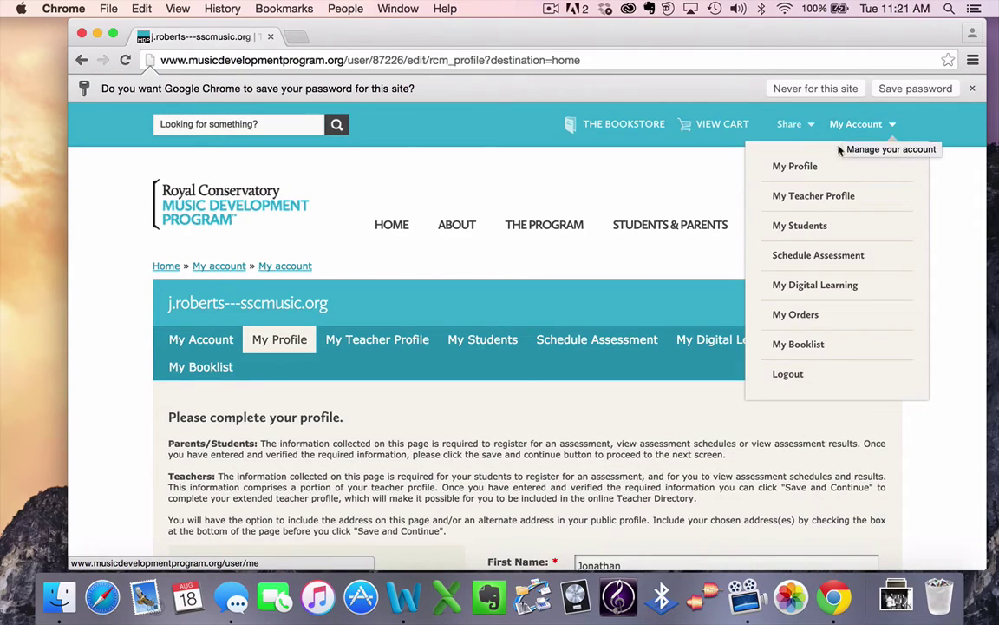
Step: Go to My Digital Learning and scroll to the Four Star Ear Training tiles (Levels 1–3, Prep A, Prep B)
click(806, 291)
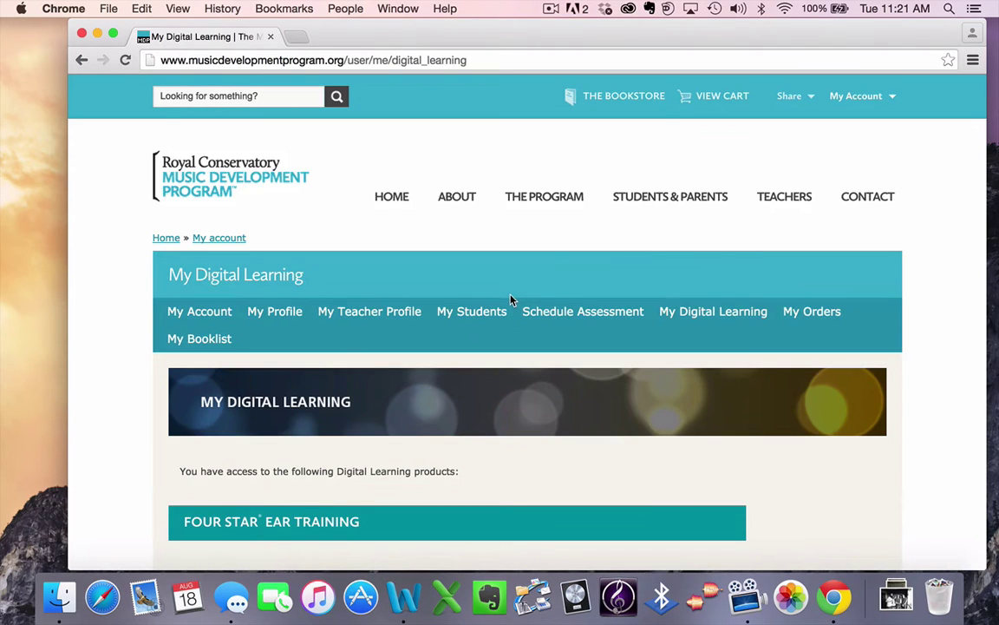
scroll(511, 300, down, 5)
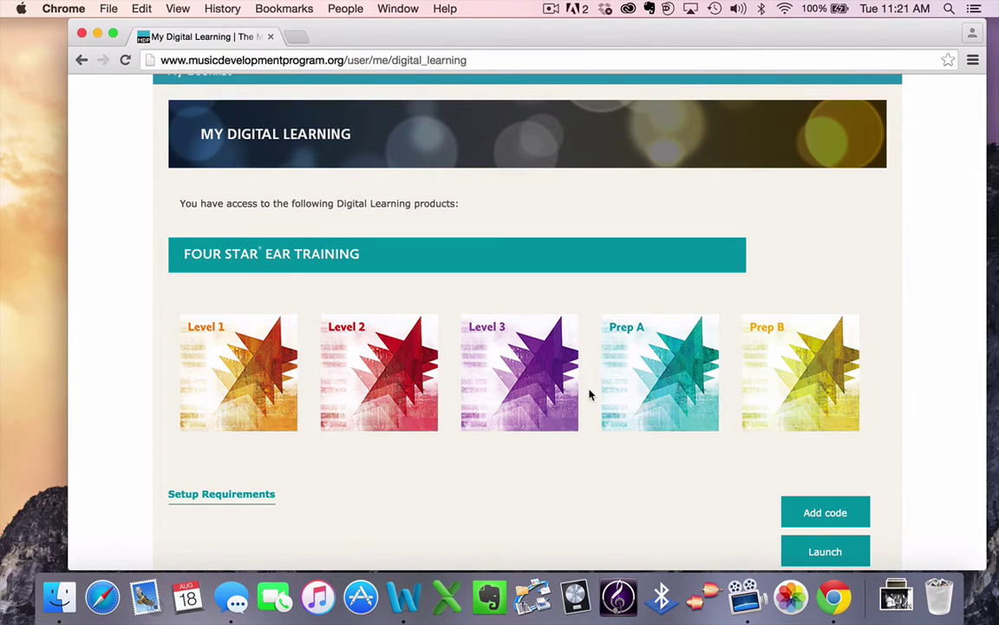
scroll(589, 395, down, 4)
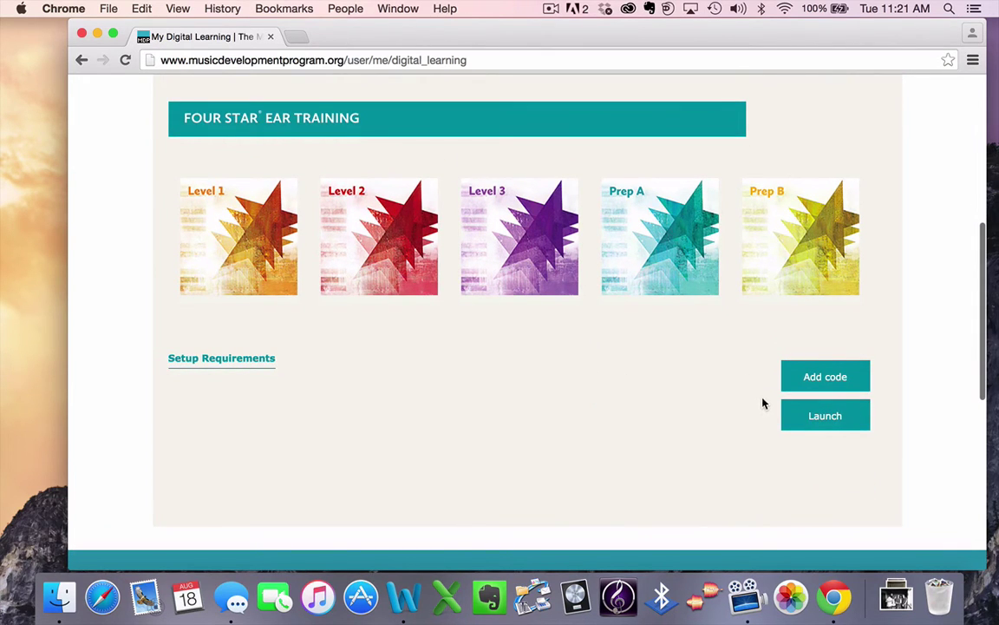
click(803, 419)
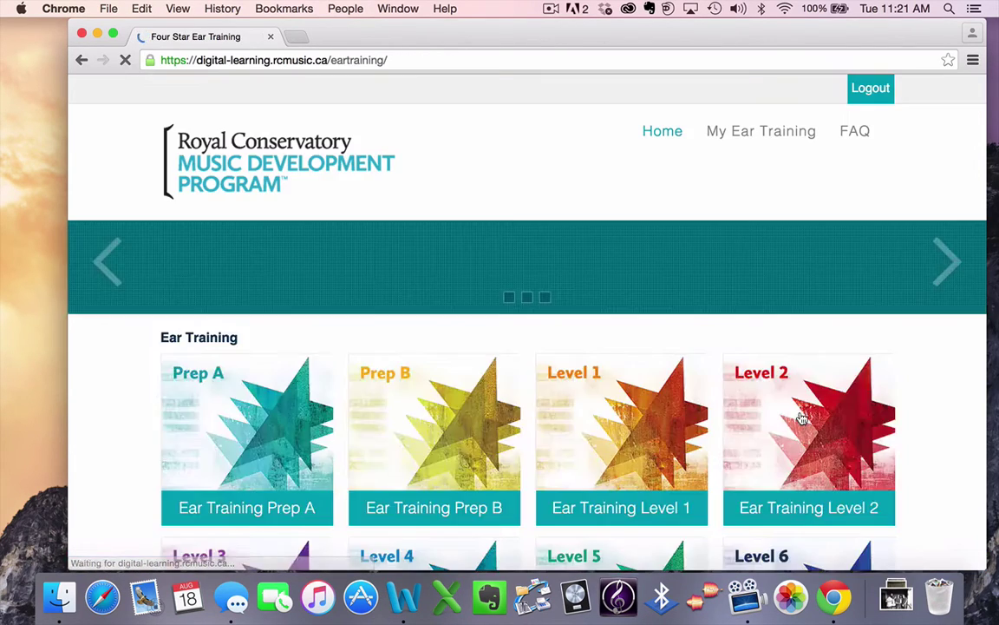
scroll(597, 395, down, 5)
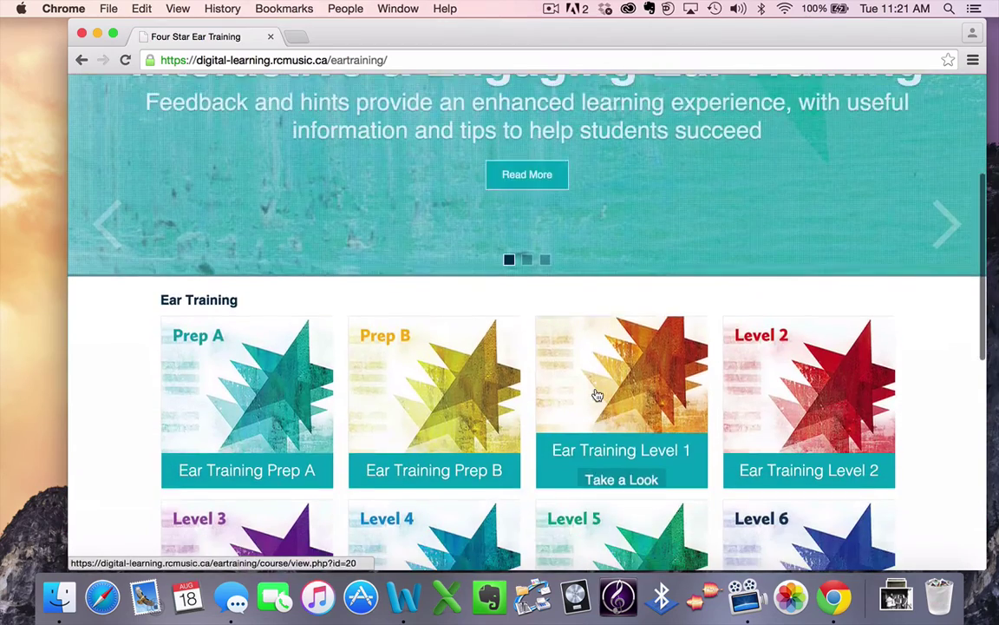
scroll(597, 395, down, 4)
scroll(526, 363, down, 1)
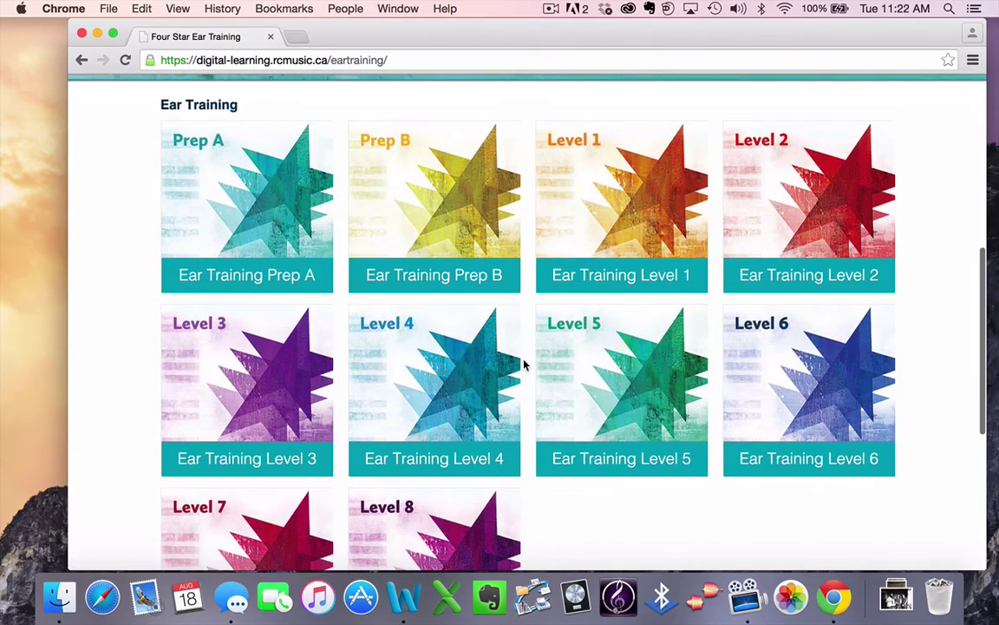
scroll(525, 363, down, 1)
scroll(526, 361, up, 1)
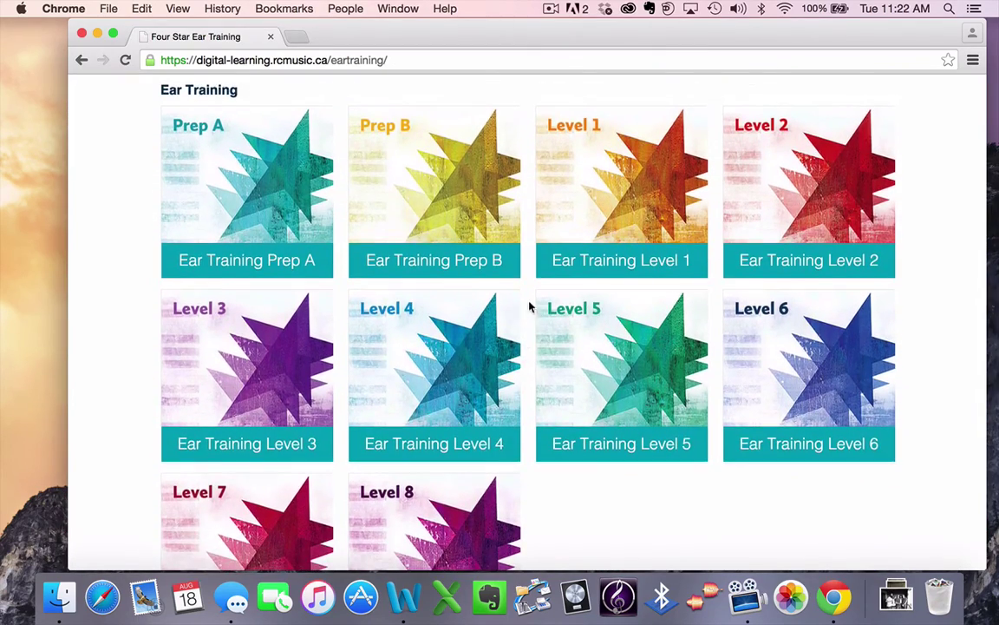
click(482, 208)
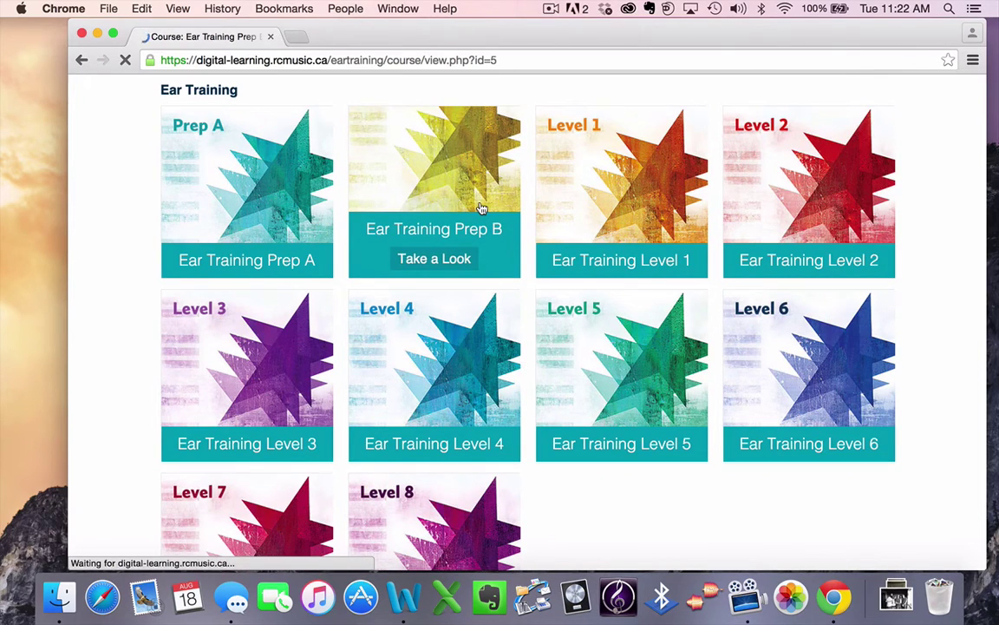
scroll(482, 208, down, 5)
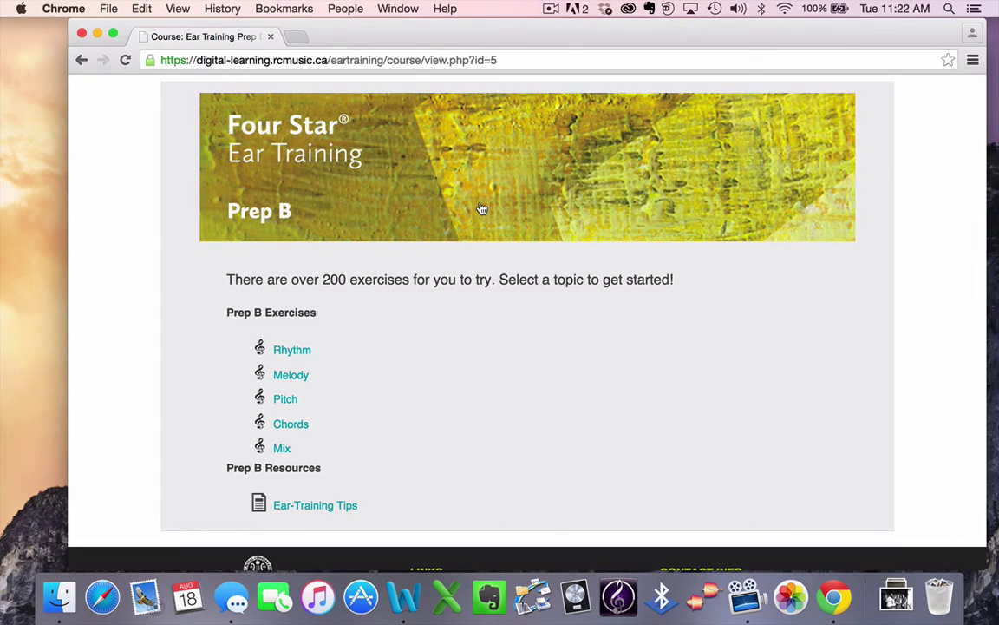
click(82, 63)
scroll(254, 98, up, 4)
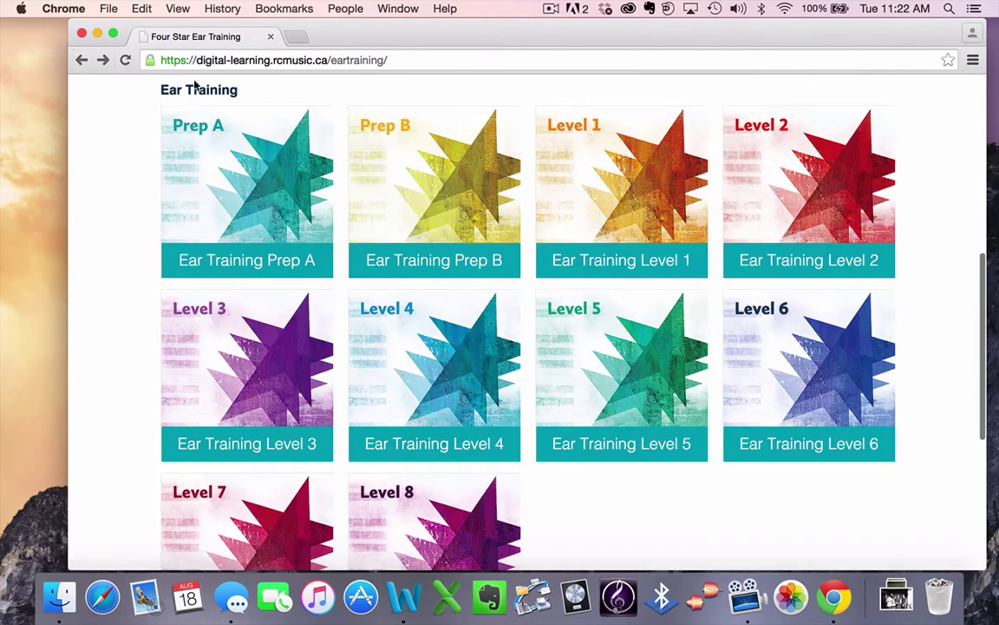
click(634, 346)
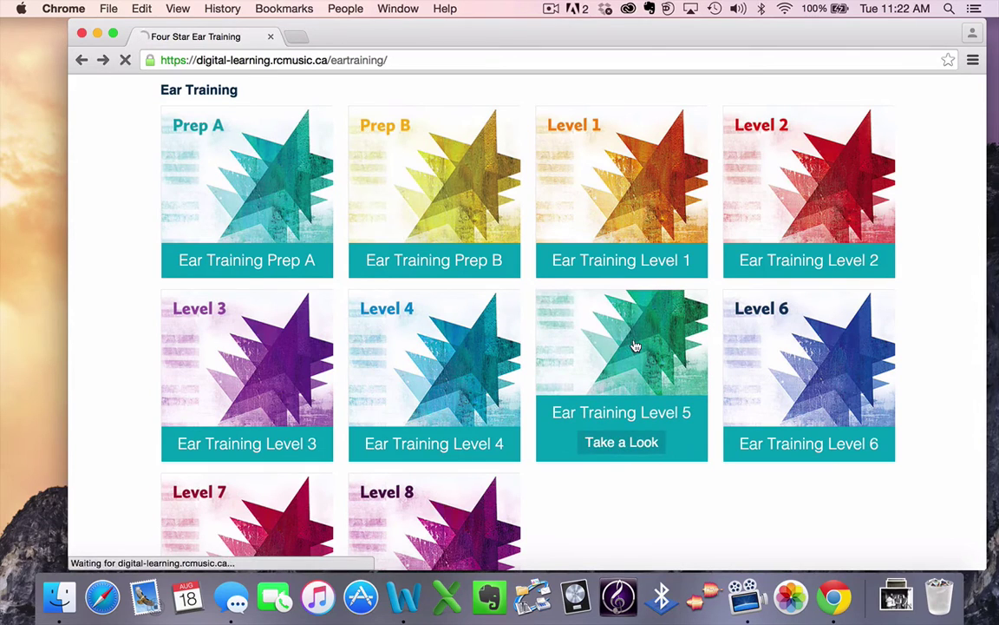
scroll(636, 346, down, 5)
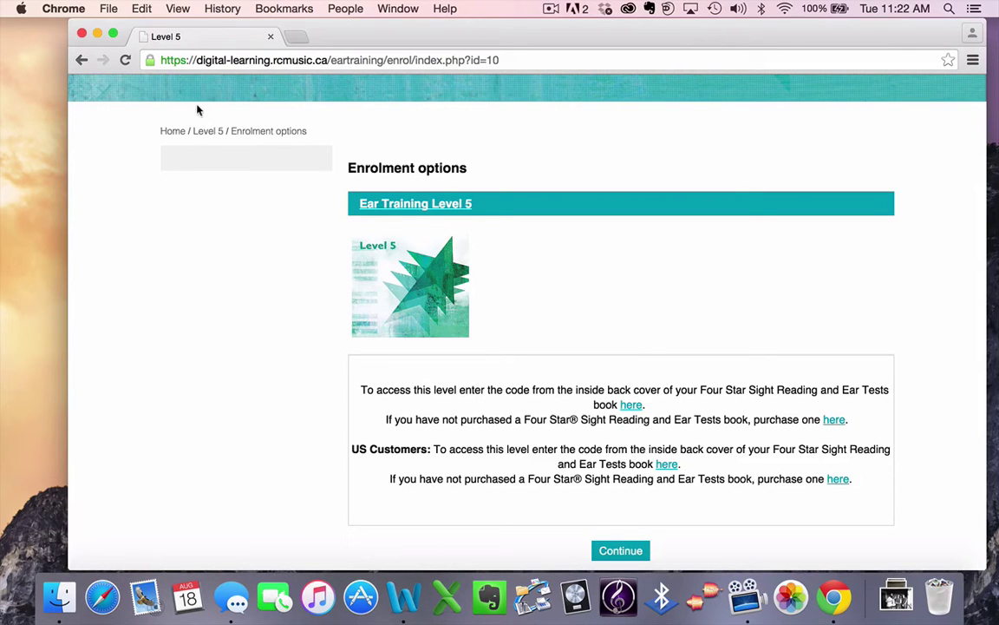
click(81, 60)
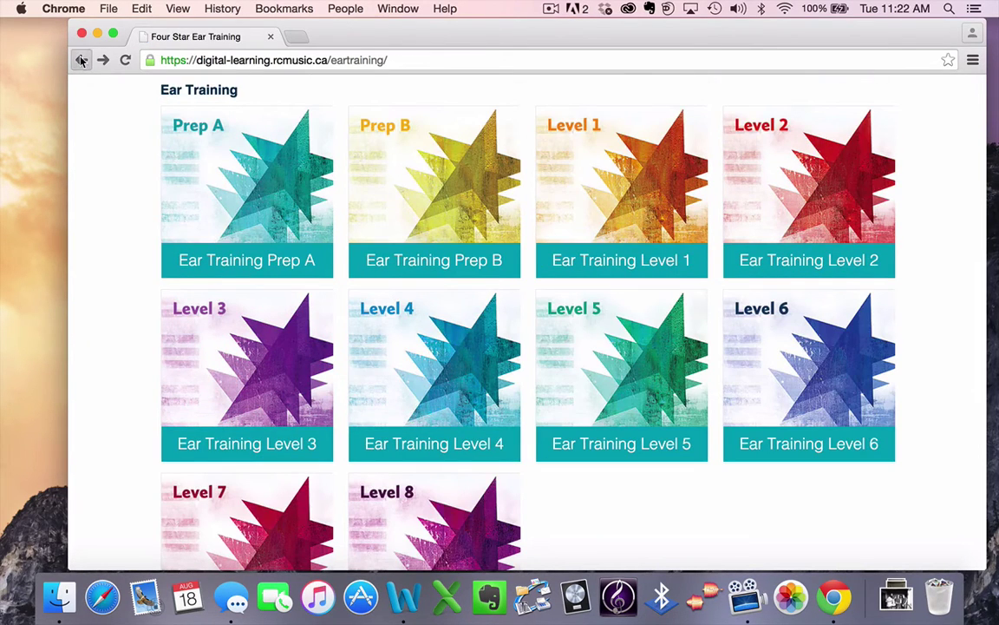
click(81, 60)
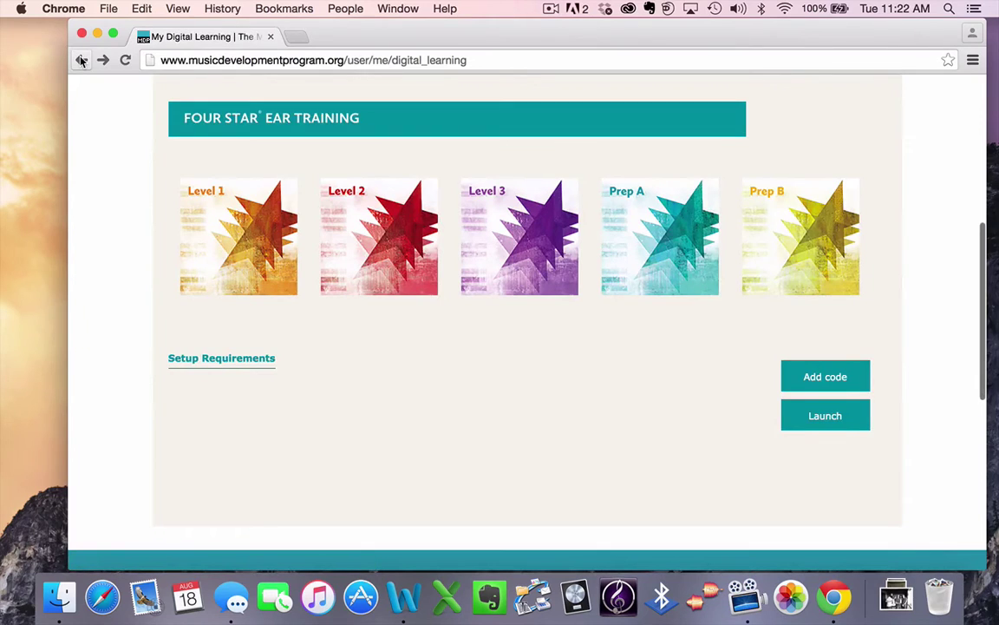
Step: Redeem the book code through Add code so Level 4 appears among the Four Star Ear Training products
click(814, 378)
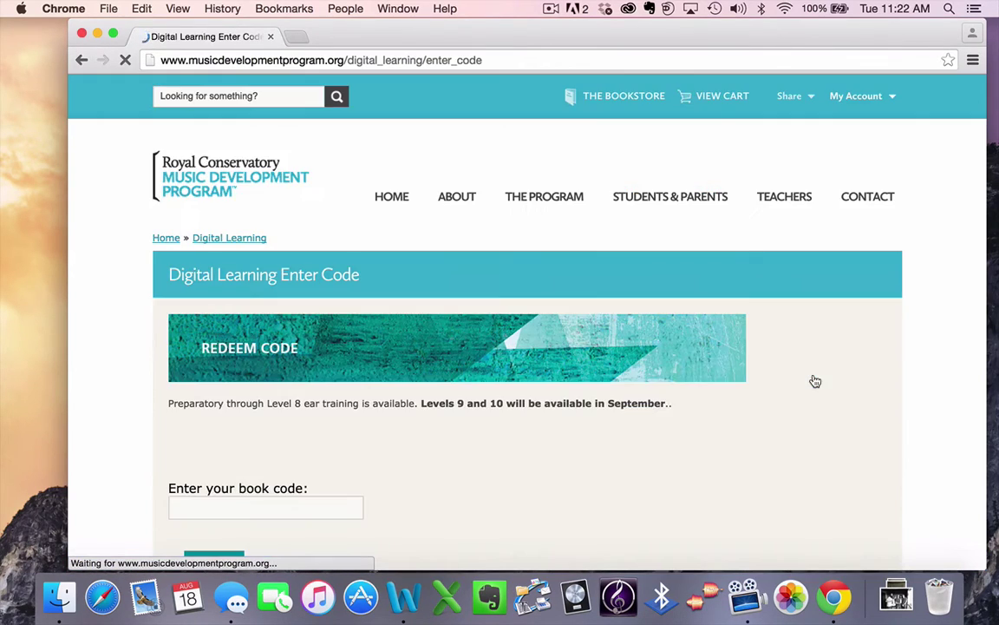
scroll(449, 496, down, 3)
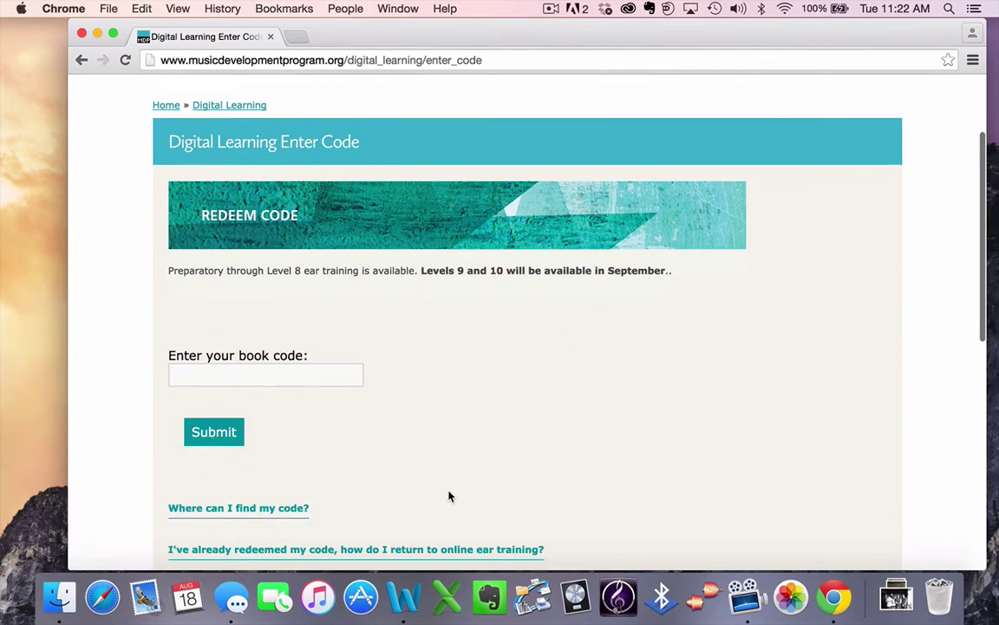
click(242, 379)
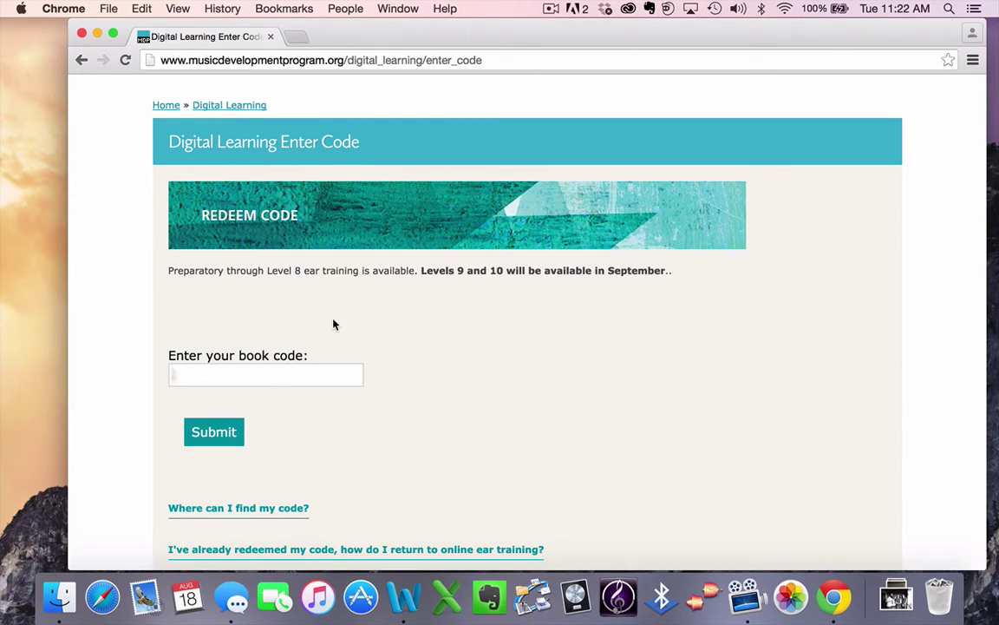
text(12345678901234)
click(223, 440)
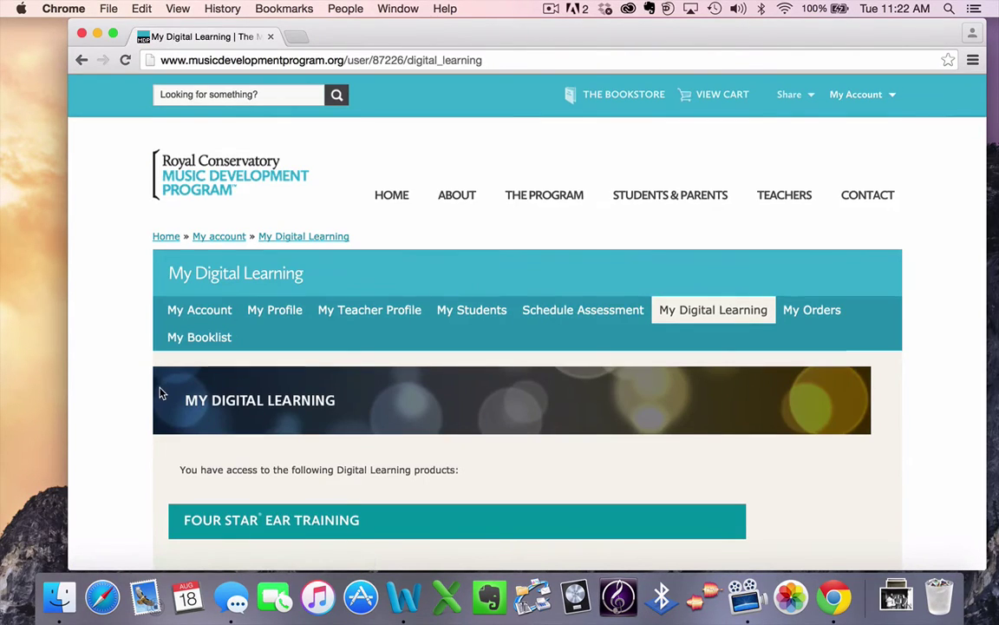
scroll(159, 393, down, 5)
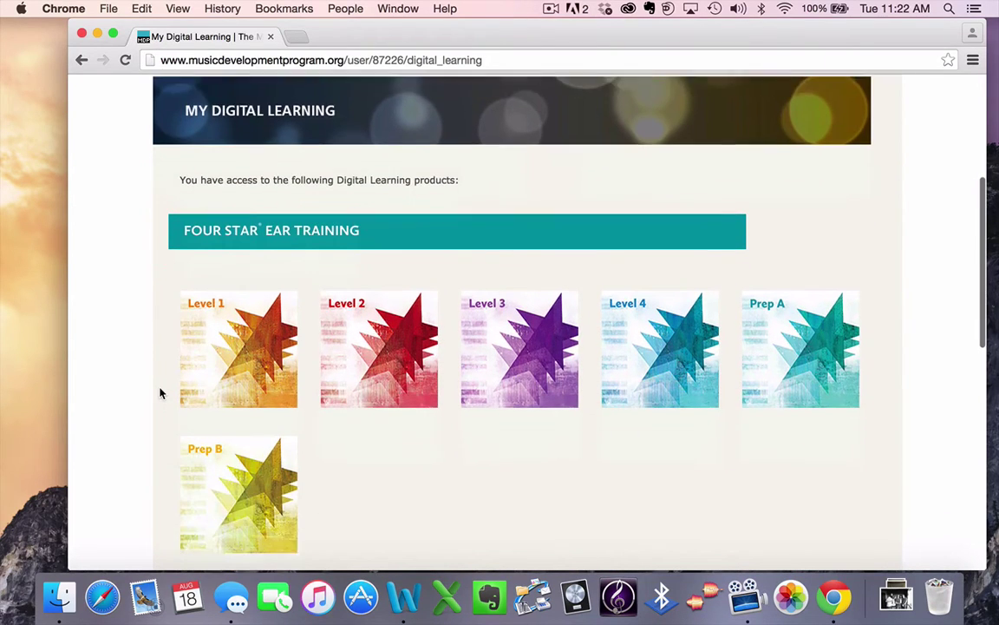
scroll(159, 393, down, 1)
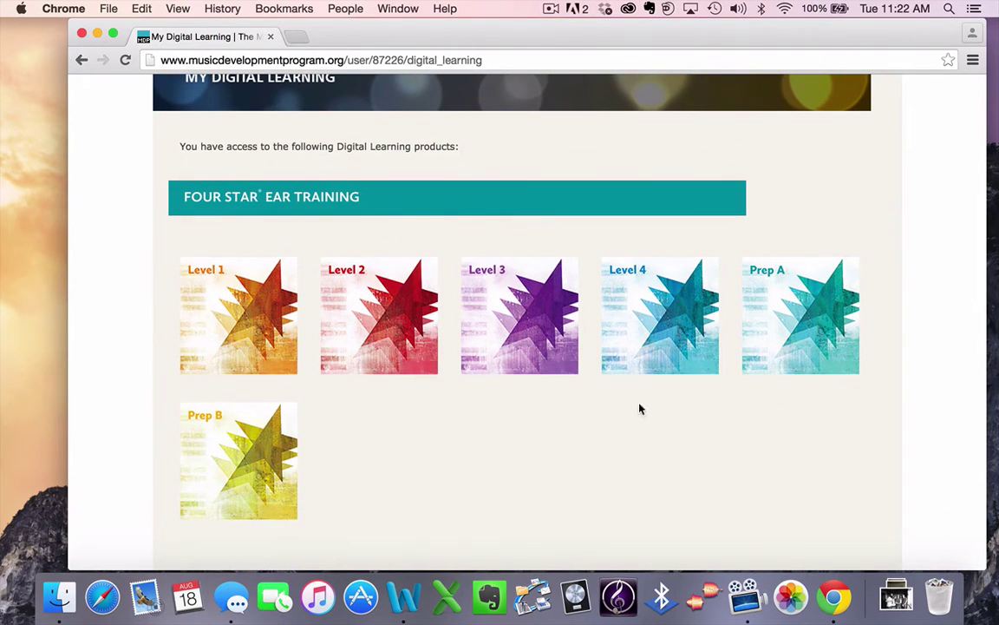
click(651, 335)
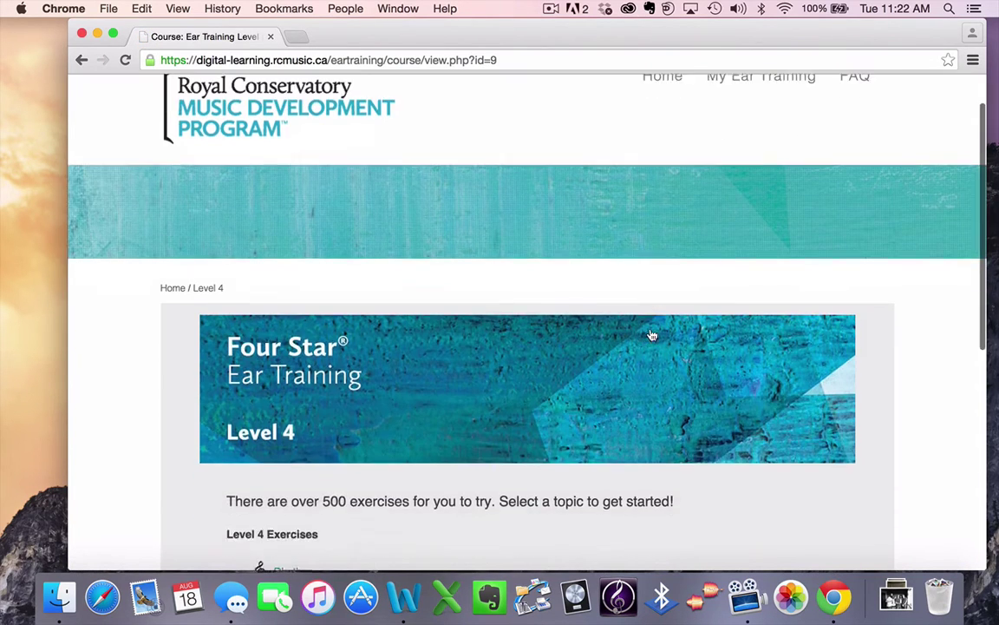
scroll(651, 335, down, 5)
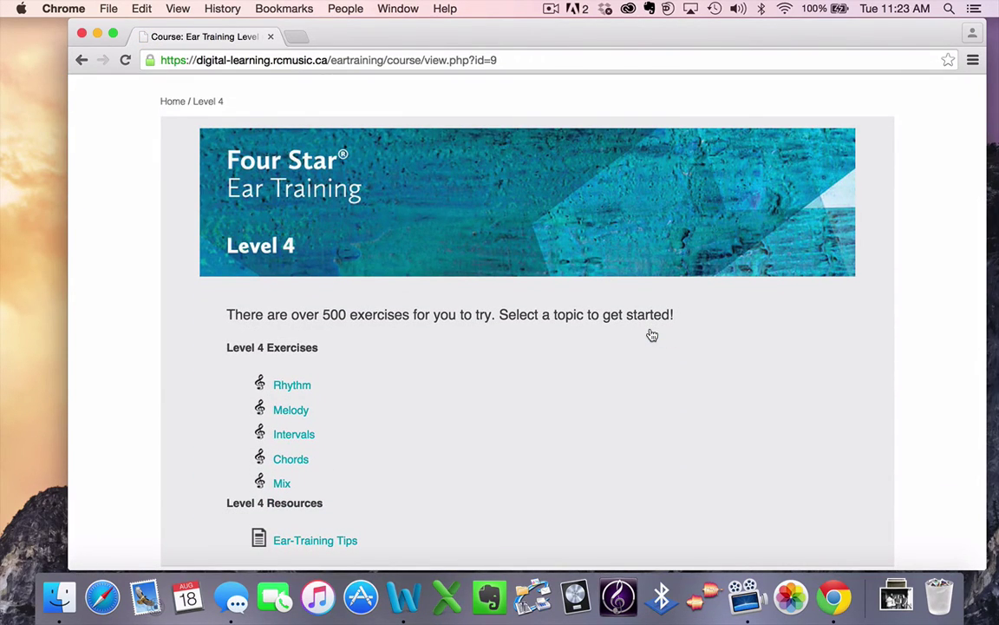
click(79, 63)
scroll(507, 382, up, 3)
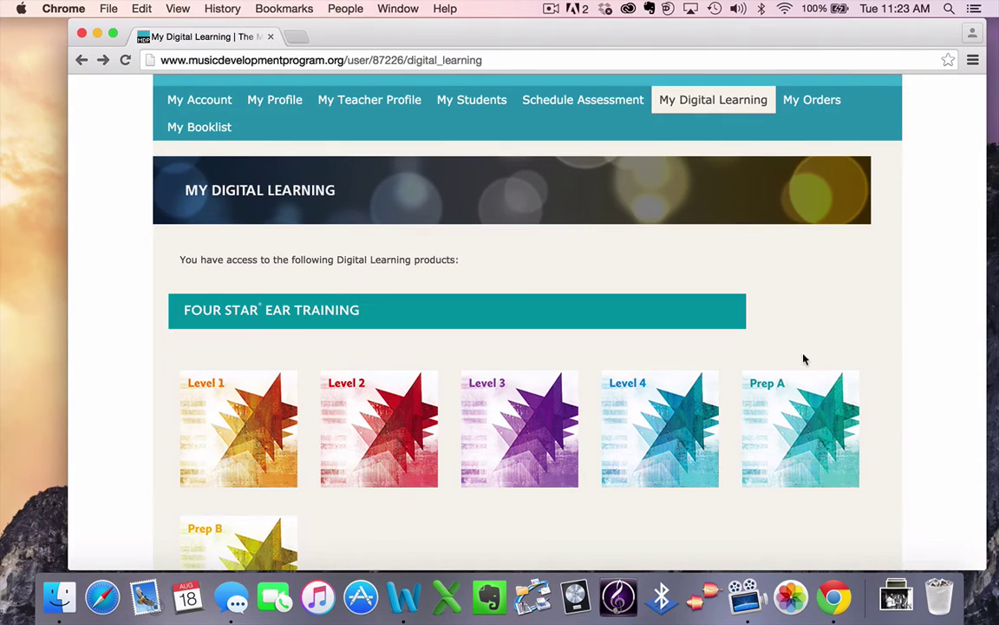
Step: Open Prep A's Rhythm Easy exercise and scroll to the attempts table showing attempt 1 in progress
click(796, 420)
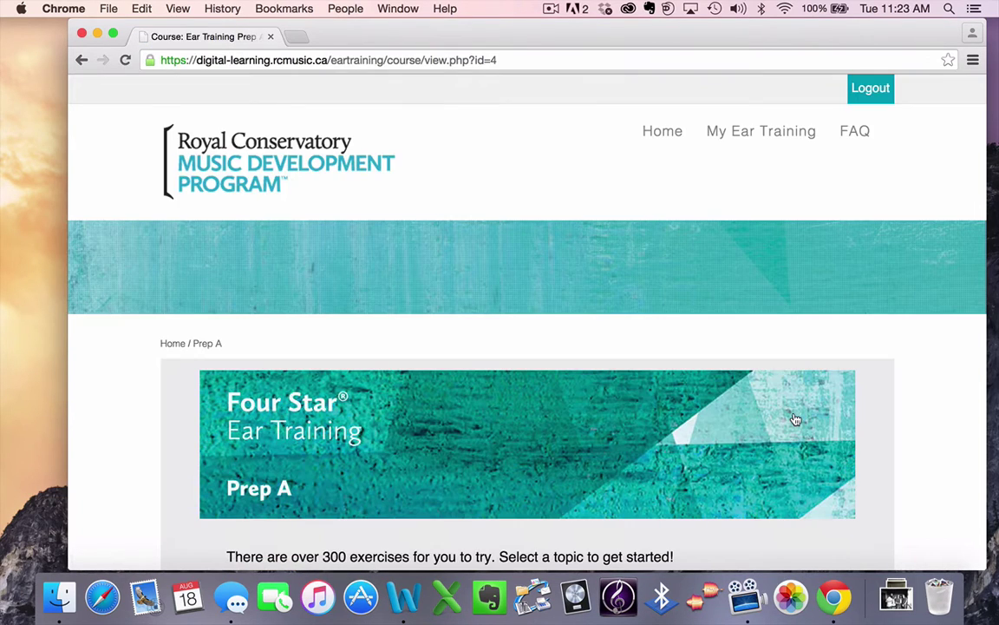
scroll(796, 420, down, 5)
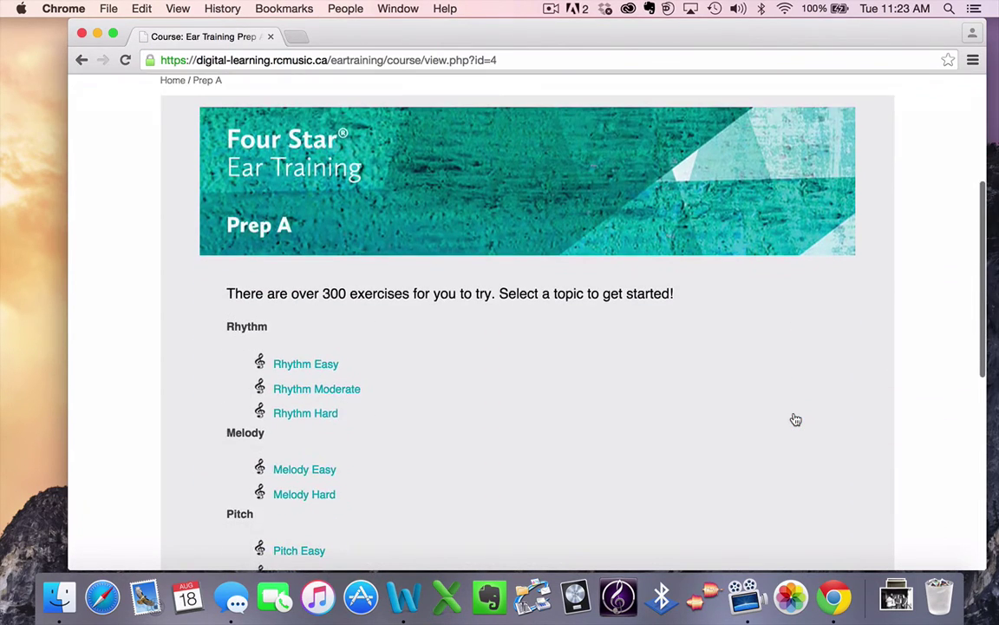
scroll(796, 420, down, 2)
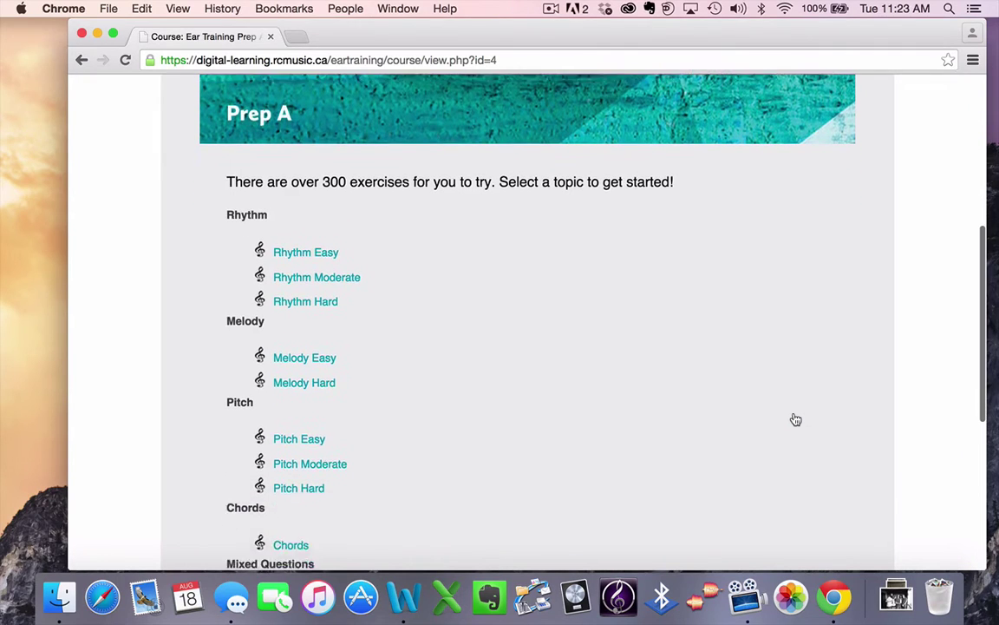
click(309, 244)
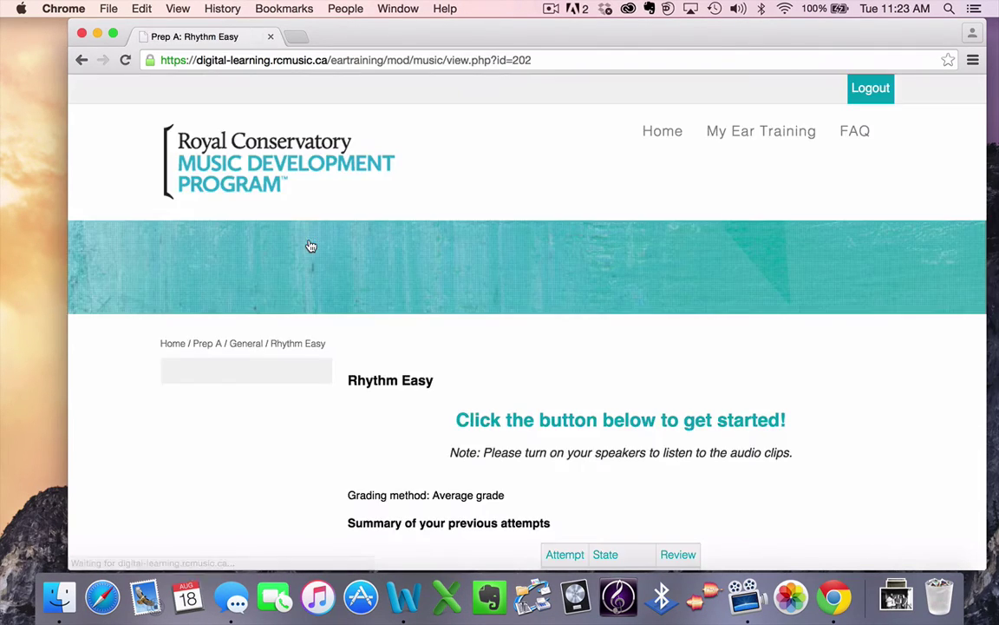
scroll(439, 439, down, 5)
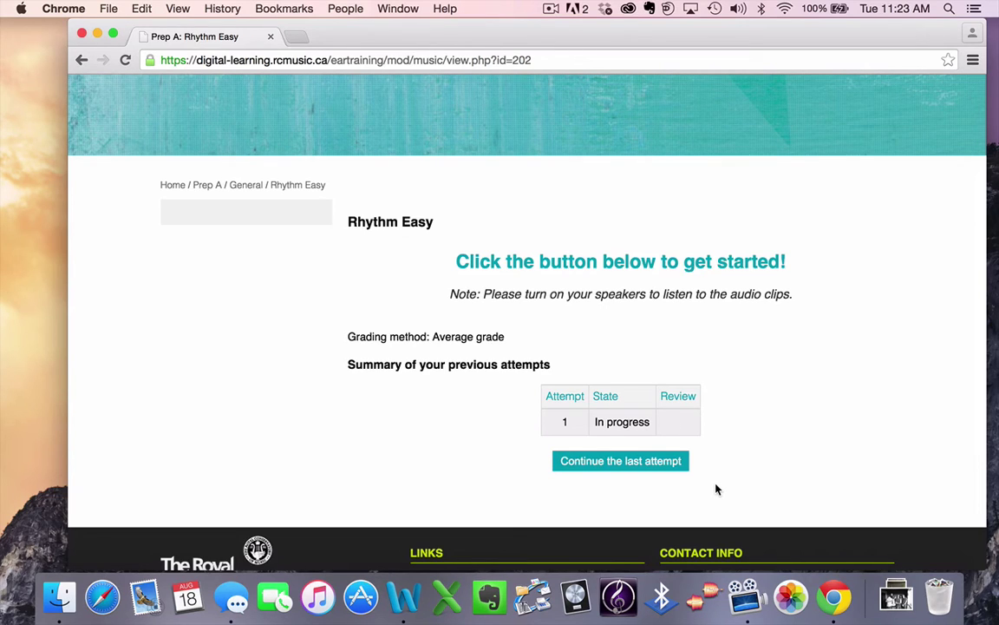
Step: Continue the last Rhythm Easy attempt and scroll to the 4/4 clapback staff and playback controls
click(631, 468)
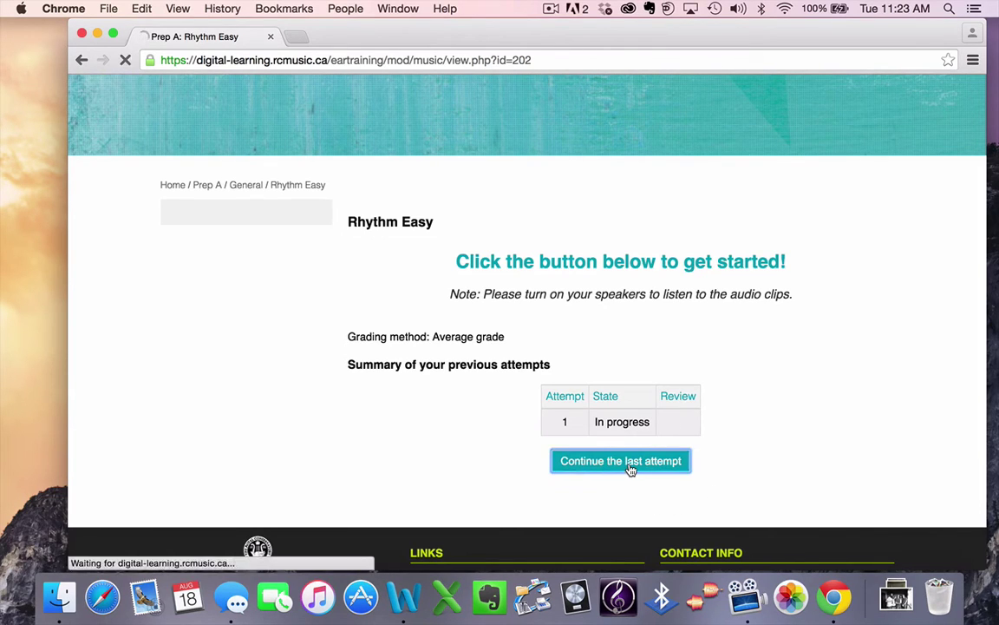
scroll(517, 444, down, 5)
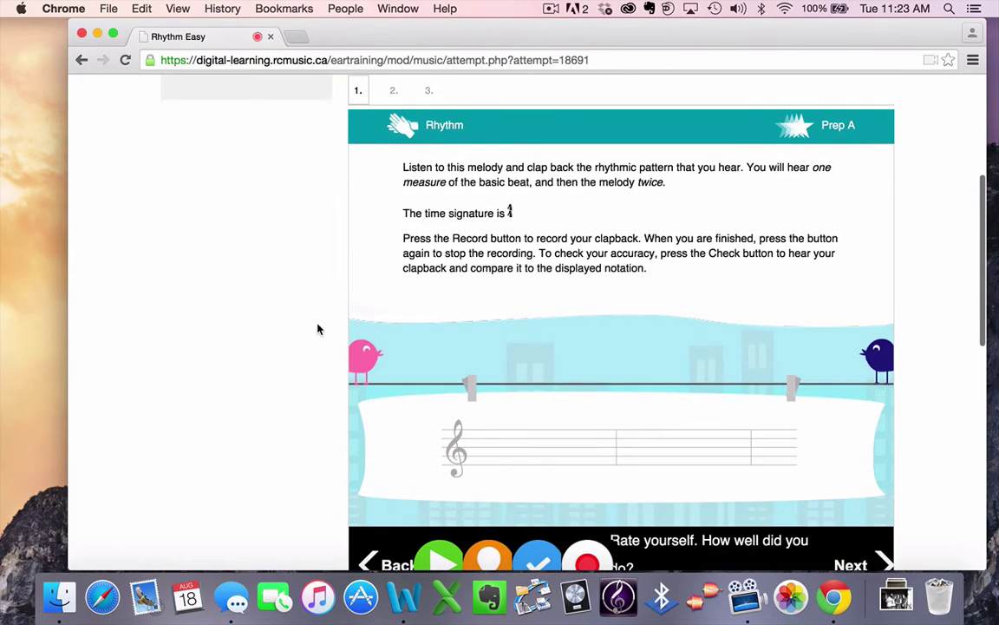
scroll(318, 329, down, 1)
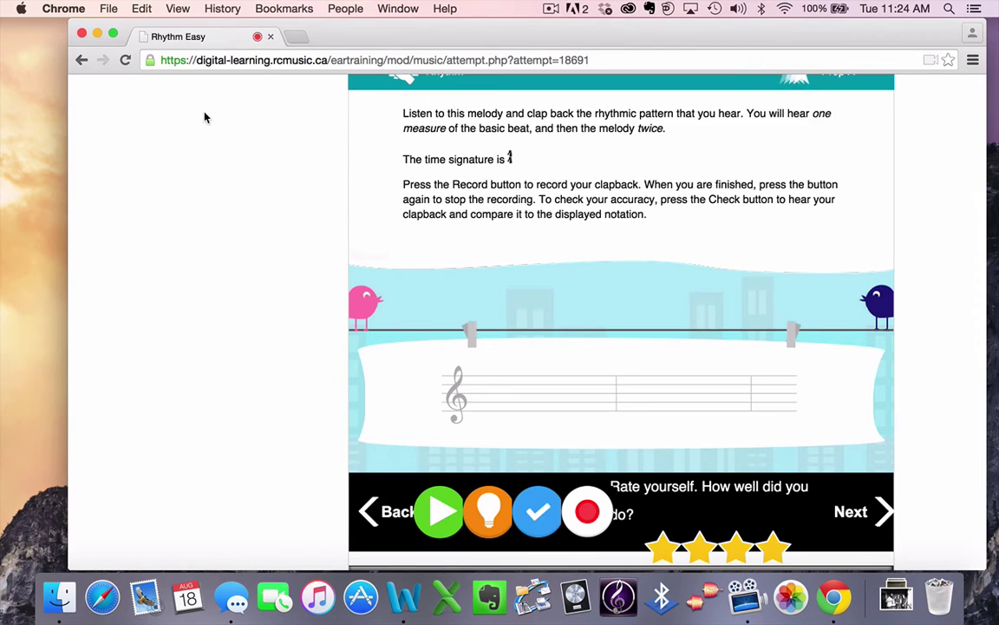
click(150, 61)
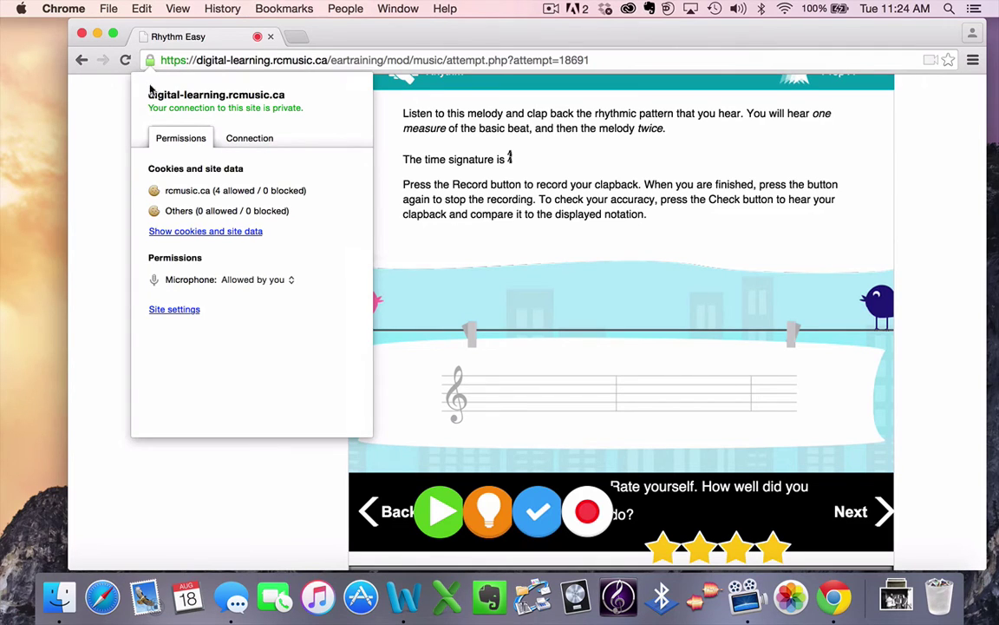
click(291, 281)
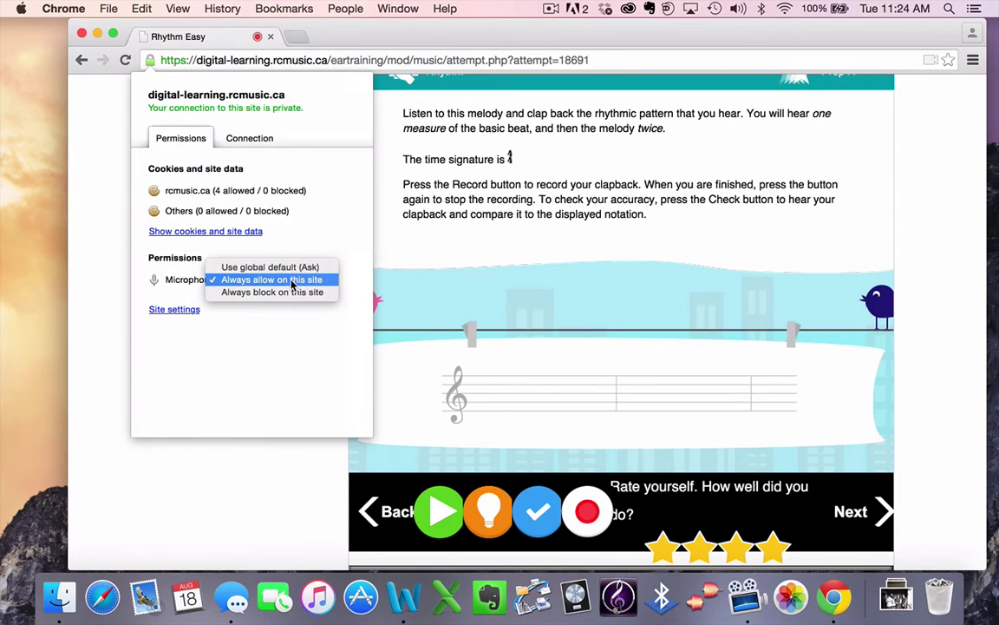
click(290, 362)
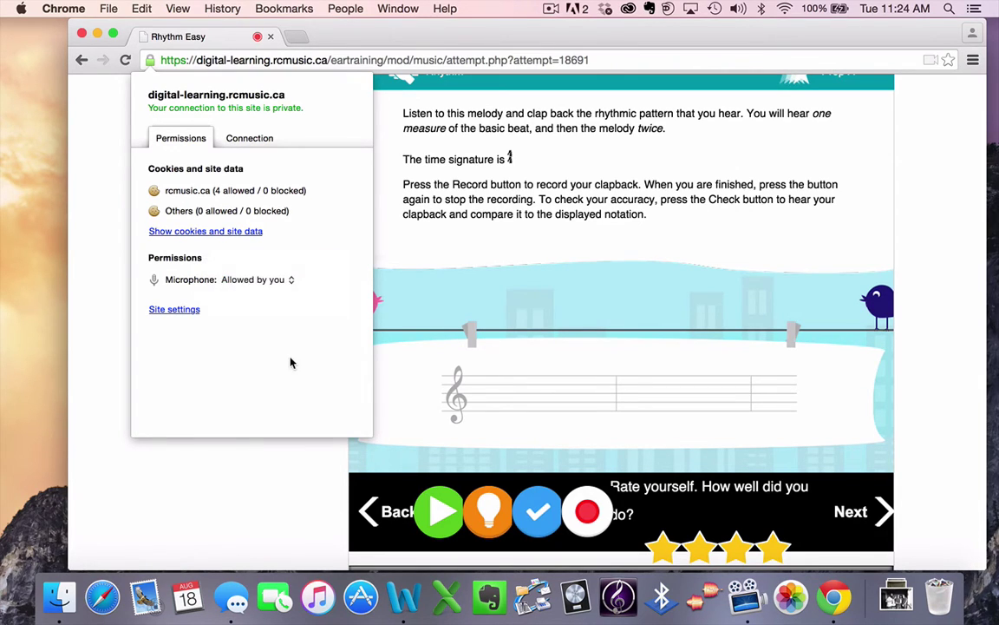
click(270, 477)
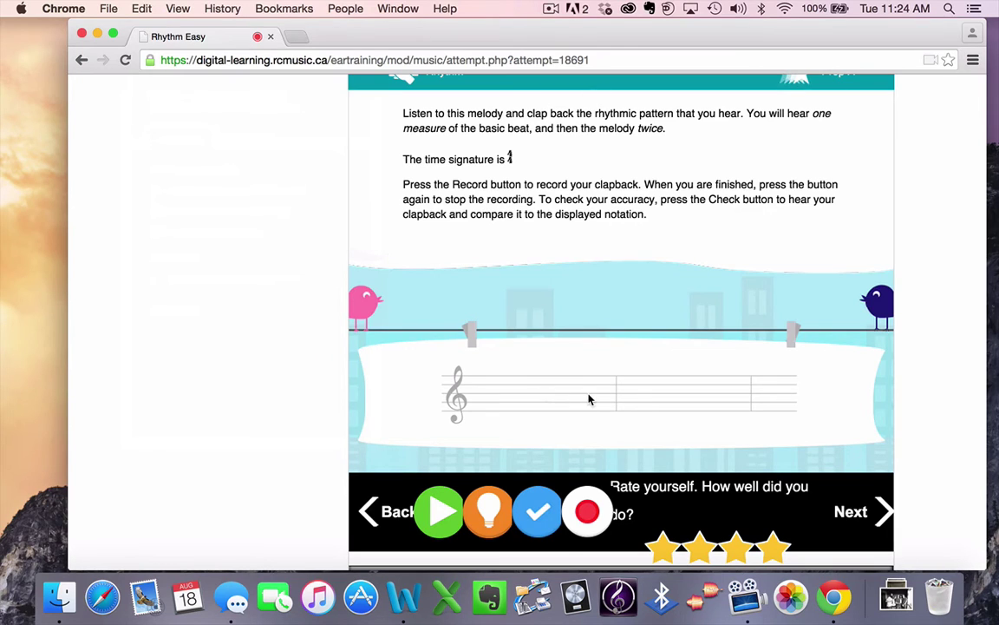
Step: Play the melody of the first 4/4 Rhythm Easy clapback question
scroll(589, 399, down, 1)
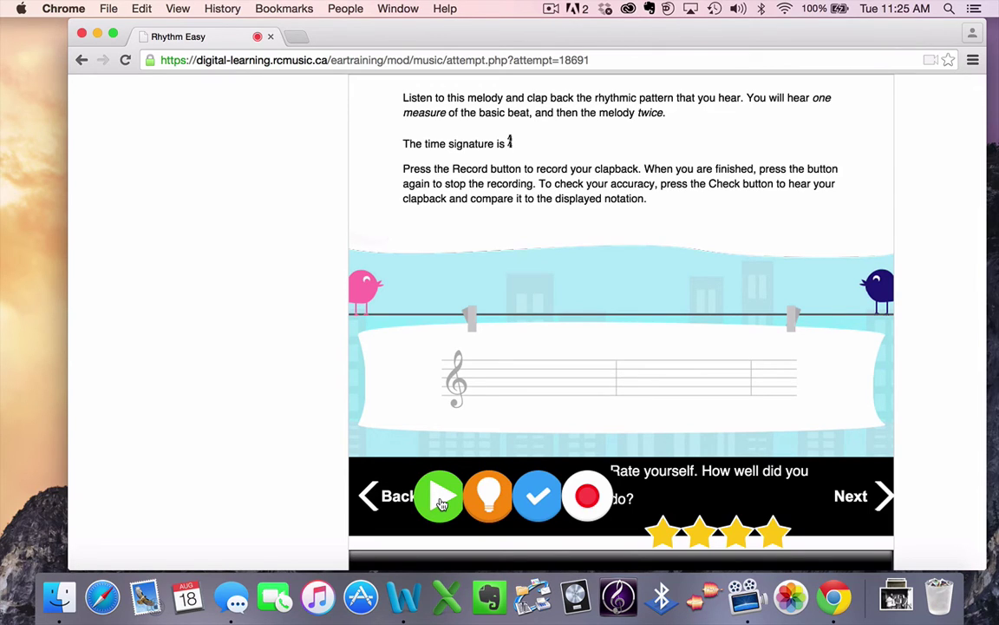
click(442, 504)
Step: Stop playback, record a clapback of the rhythm, and check it to reveal the two-measure notation
click(441, 503)
click(588, 505)
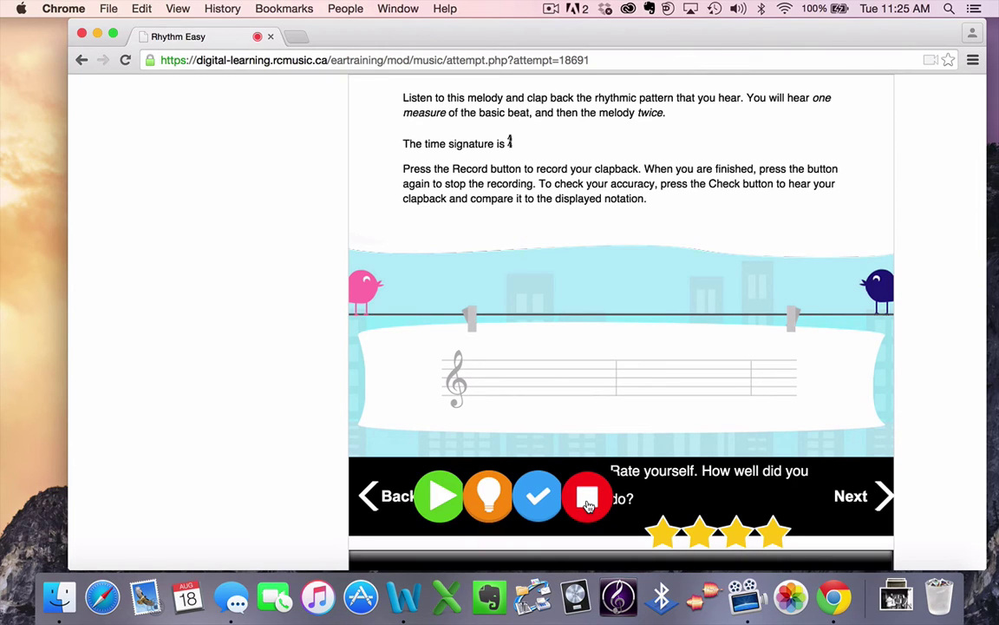
click(588, 505)
click(539, 496)
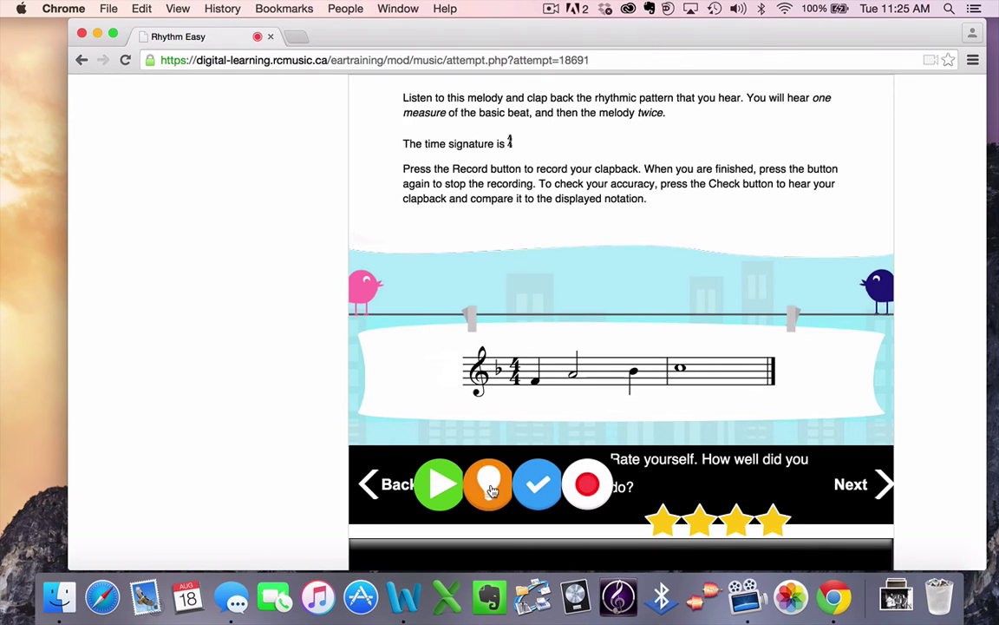
Step: Read the hint about feeling the basic beat, then rate the clapback four stars
click(490, 493)
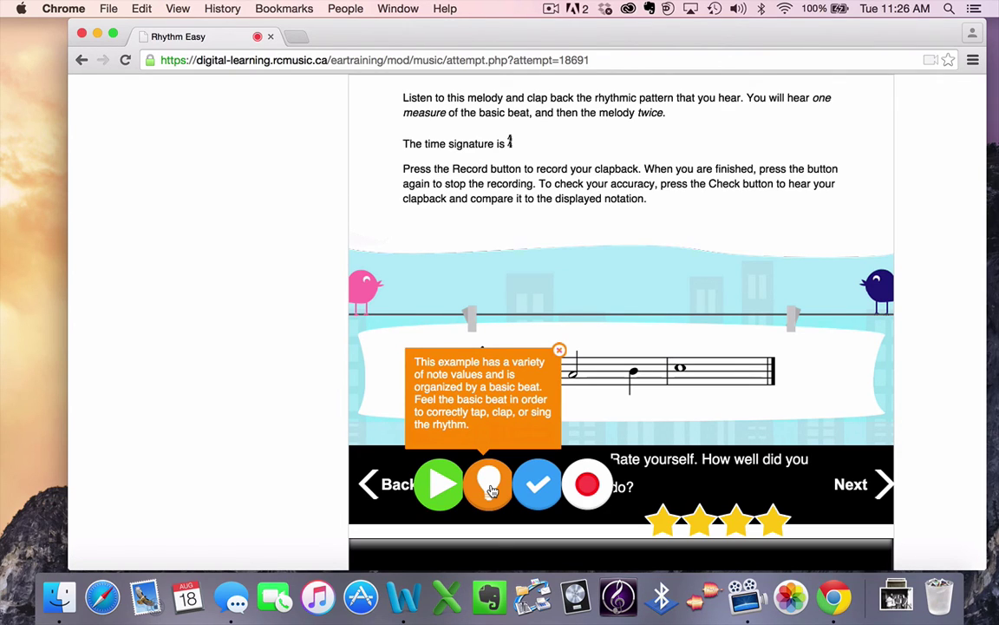
click(320, 313)
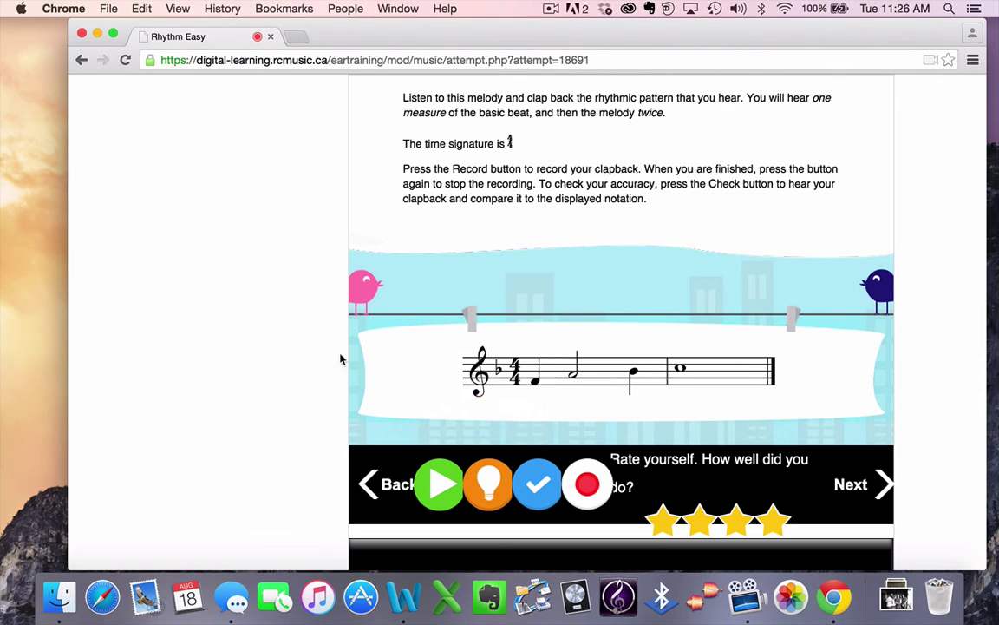
scroll(733, 448, down, 3)
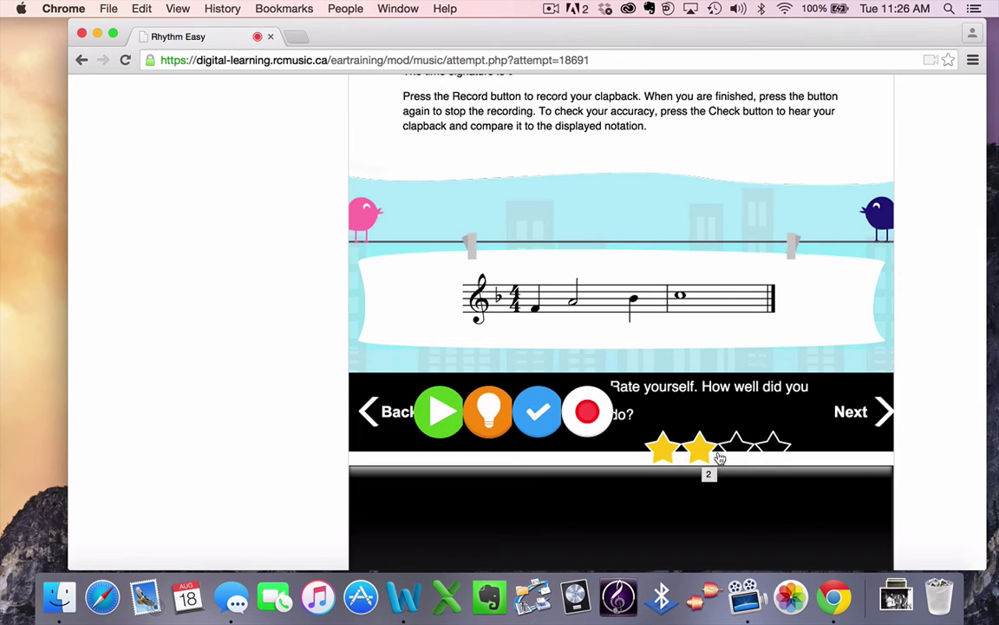
click(773, 451)
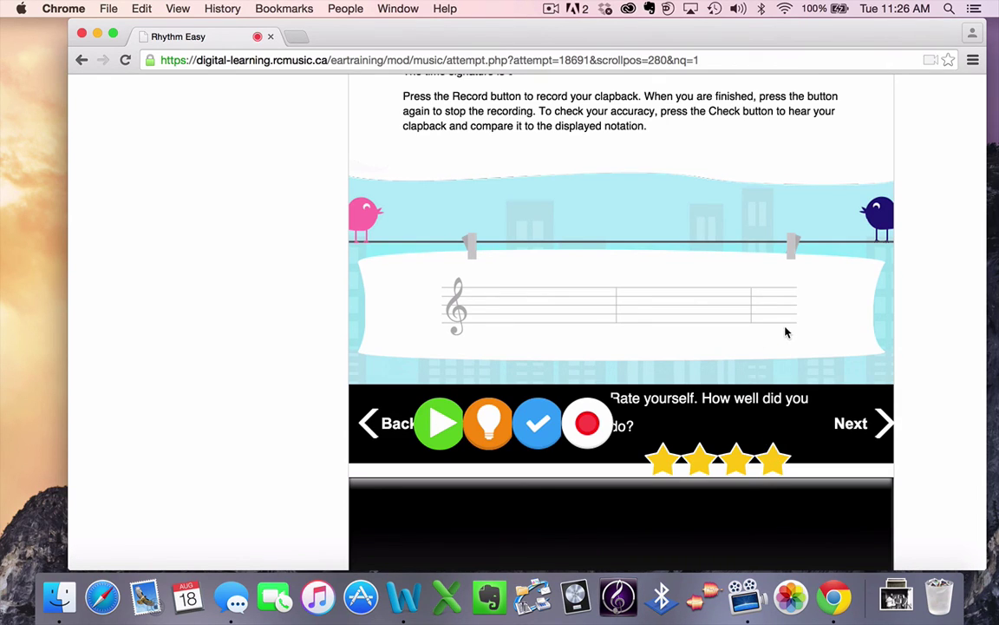
scroll(786, 332, up, 3)
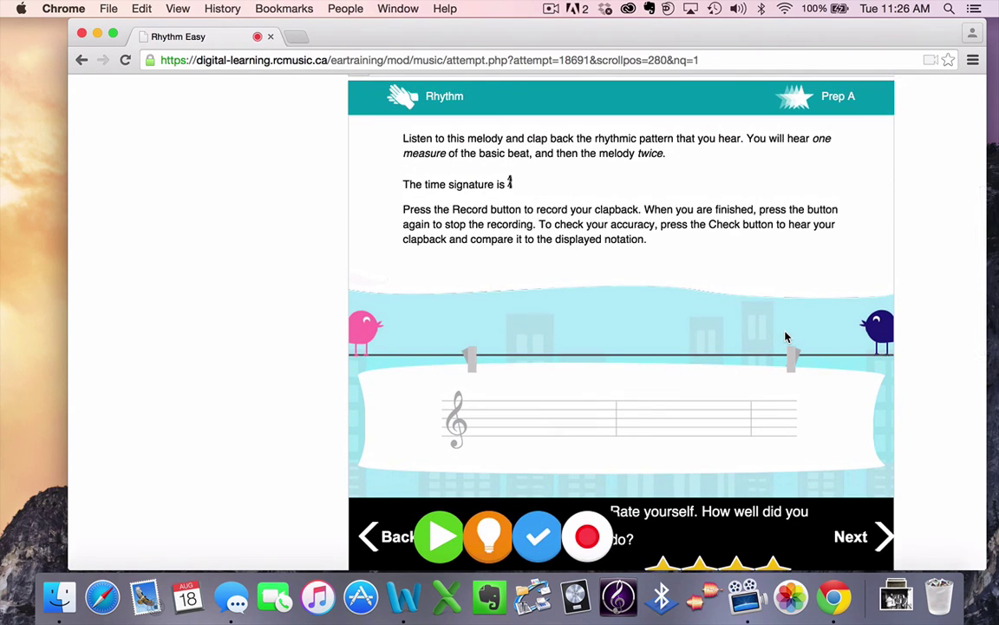